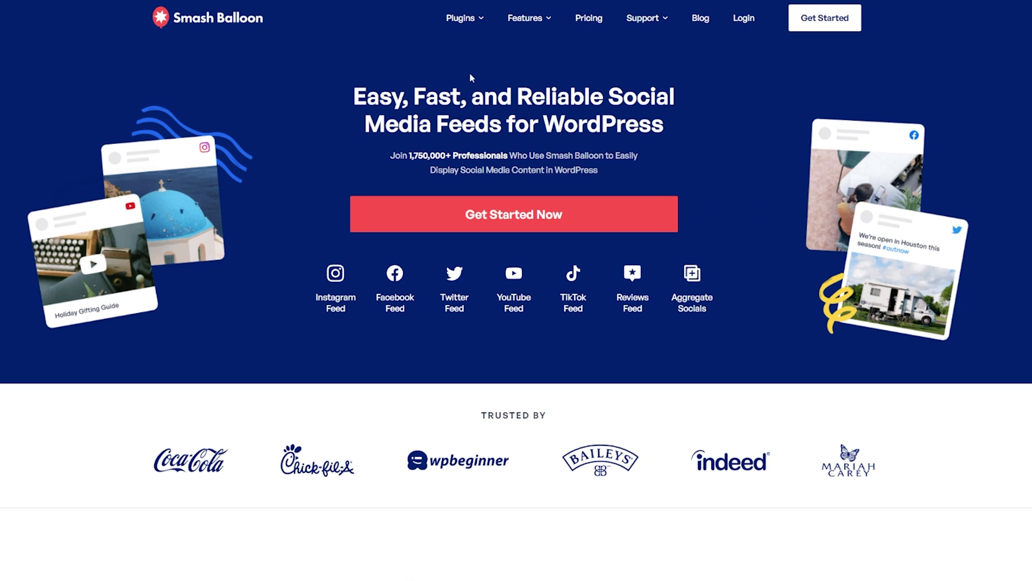
Go to the Facebook Feed Pro product page via the Plugins menu and scroll its feature overview
mouse_move(460, 20)
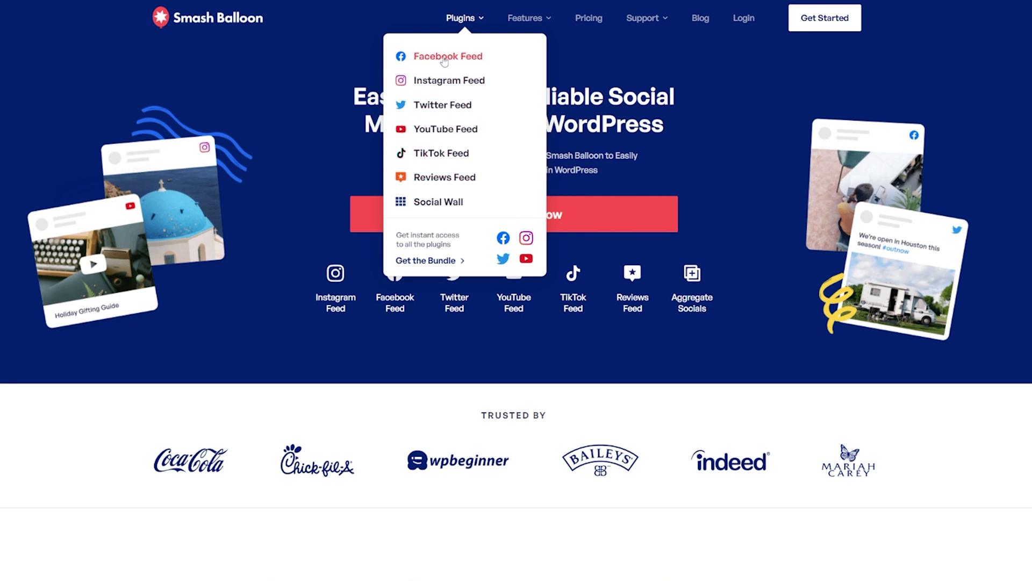
left_click(444, 60)
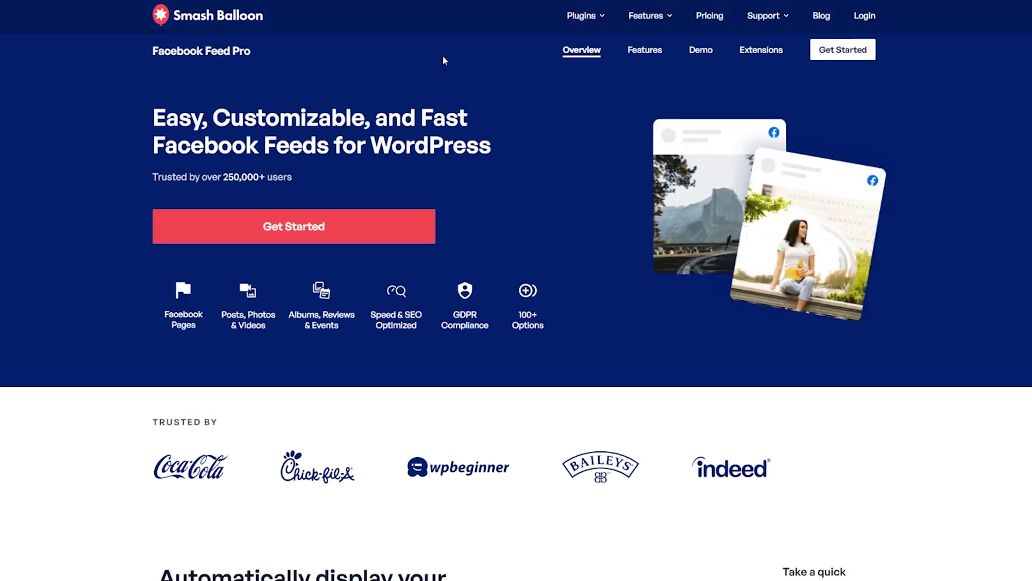
scroll(443, 56, "down", 10)
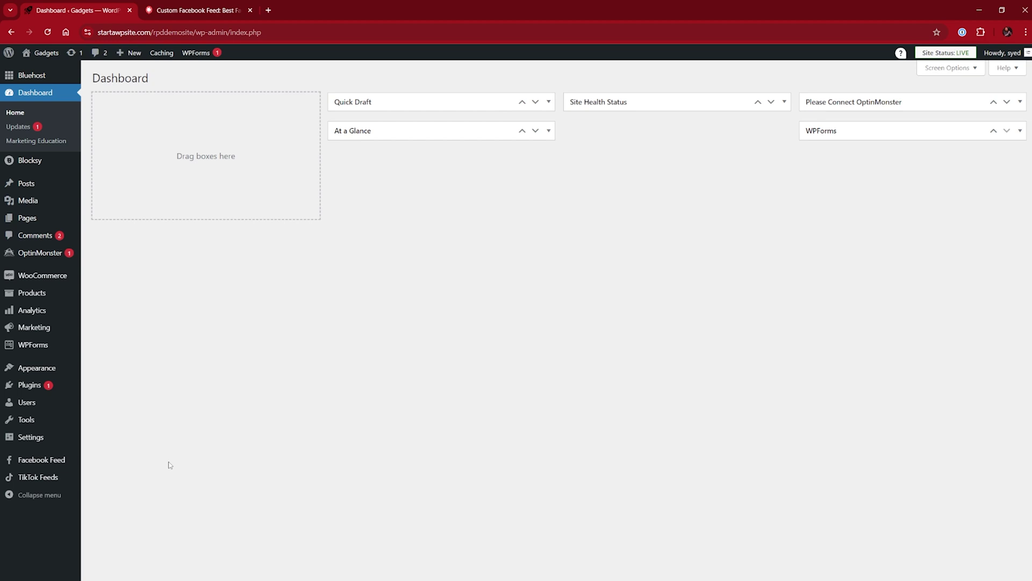
Start a new Facebook feed from All Feeds with the Videos feed type
mouse_move(36, 466)
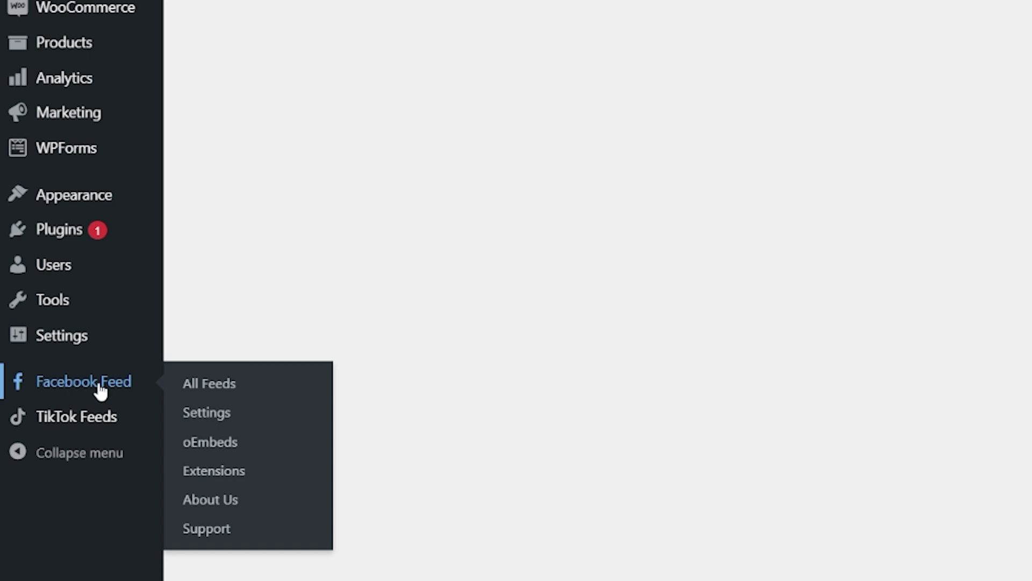
left_click(100, 391)
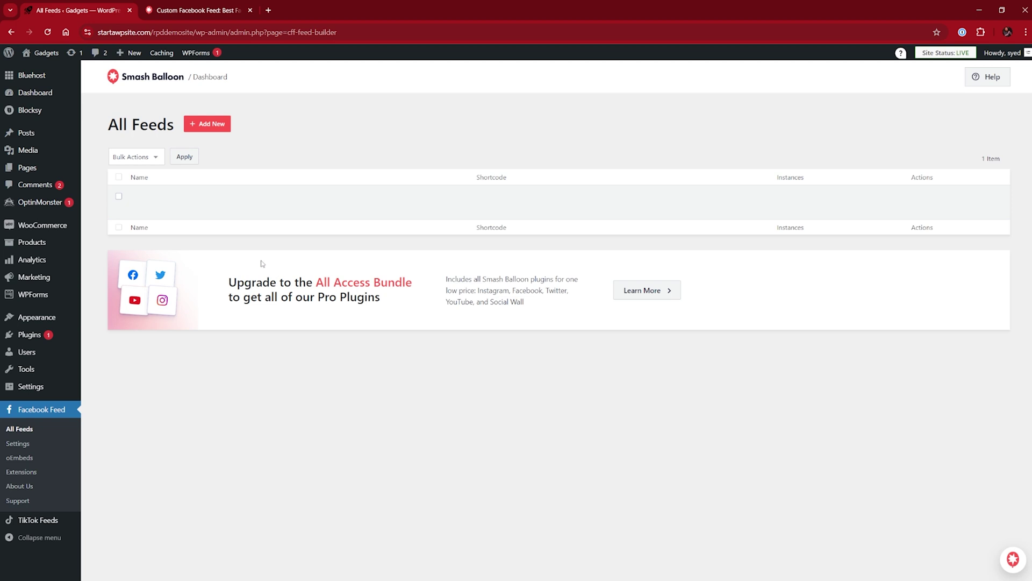
left_click(208, 126)
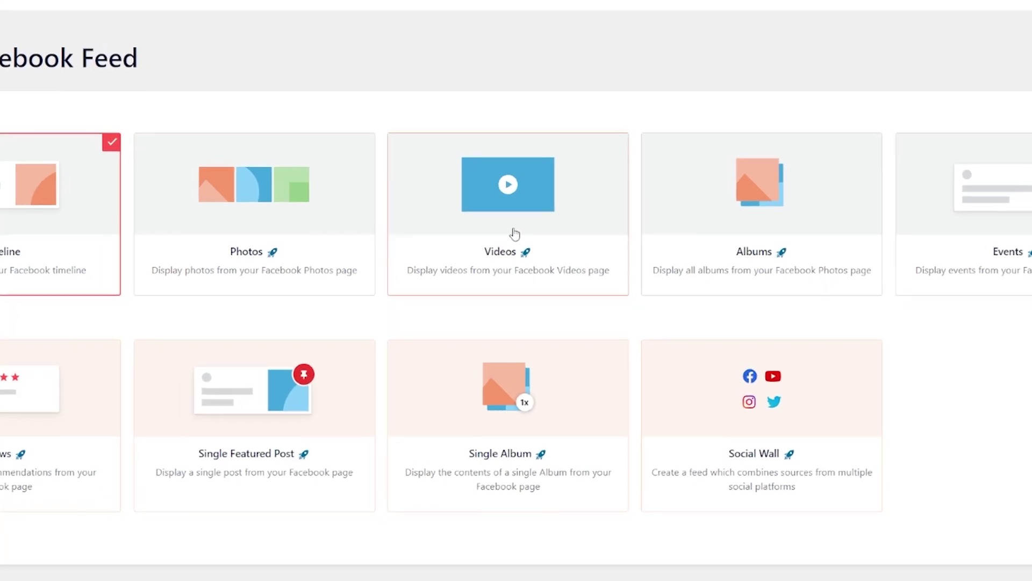
left_click(493, 238)
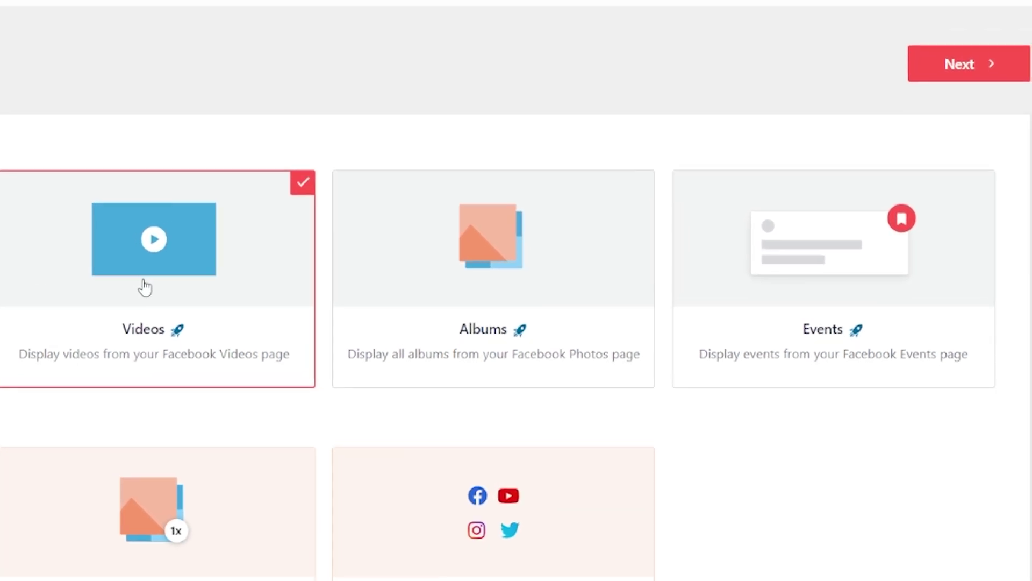
left_click(976, 105)
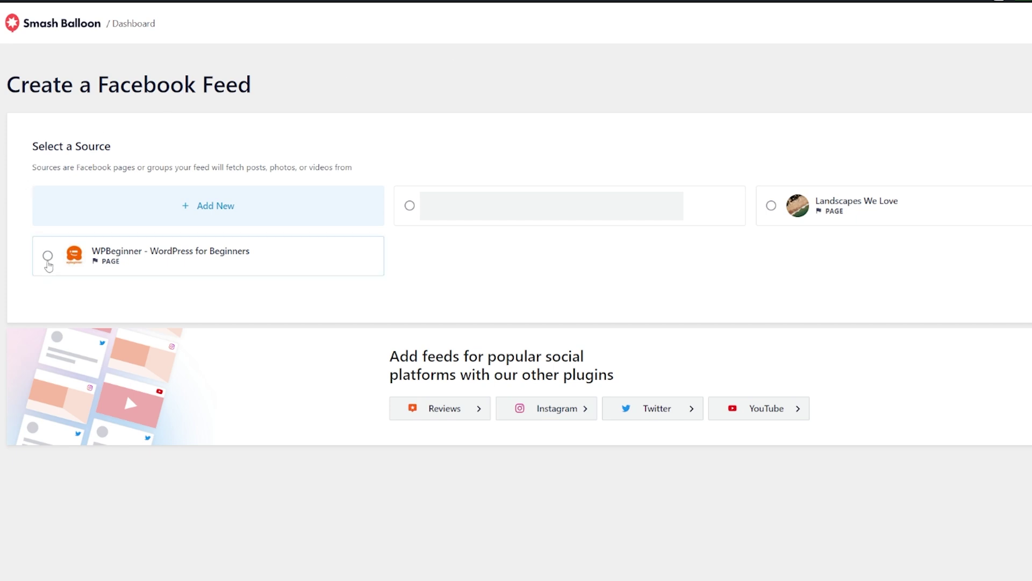
Use WPBeginner - WordPress for Beginners as the feed source and keep the Default template
left_click(48, 256)
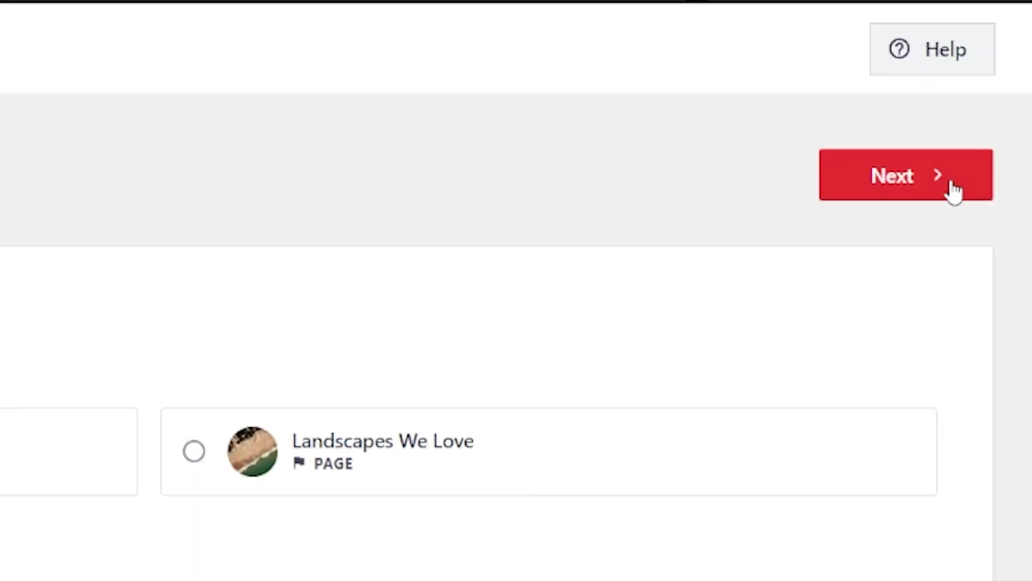
left_click(952, 185)
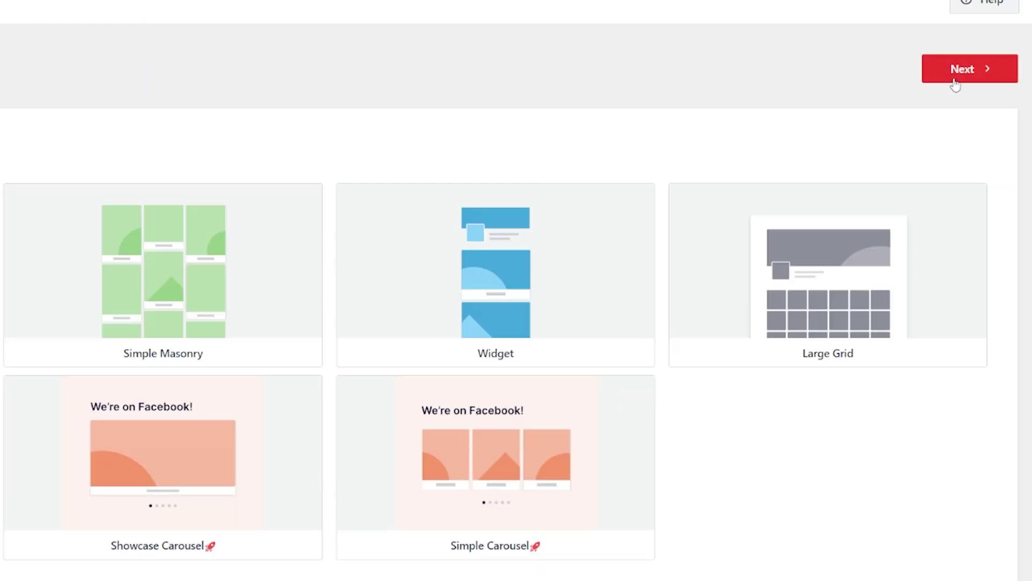
left_click(954, 81)
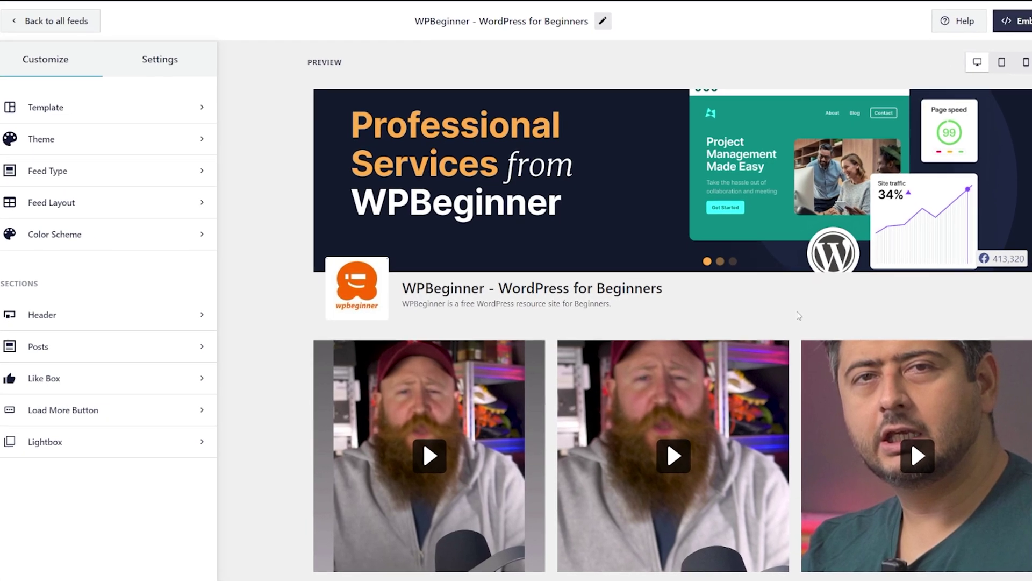
scroll(799, 315, "down", 7)
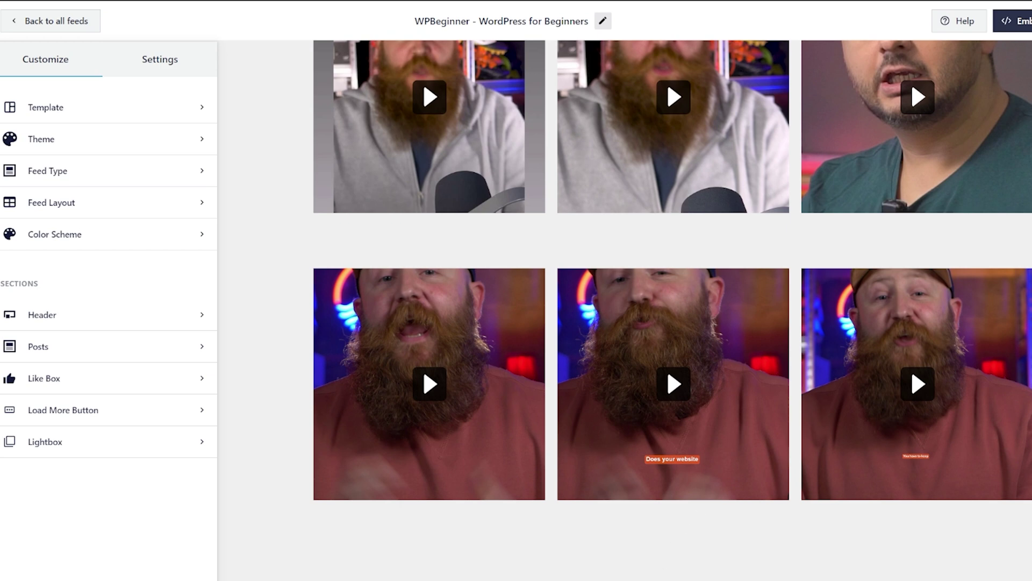
scroll(606, 543, "up", 5)
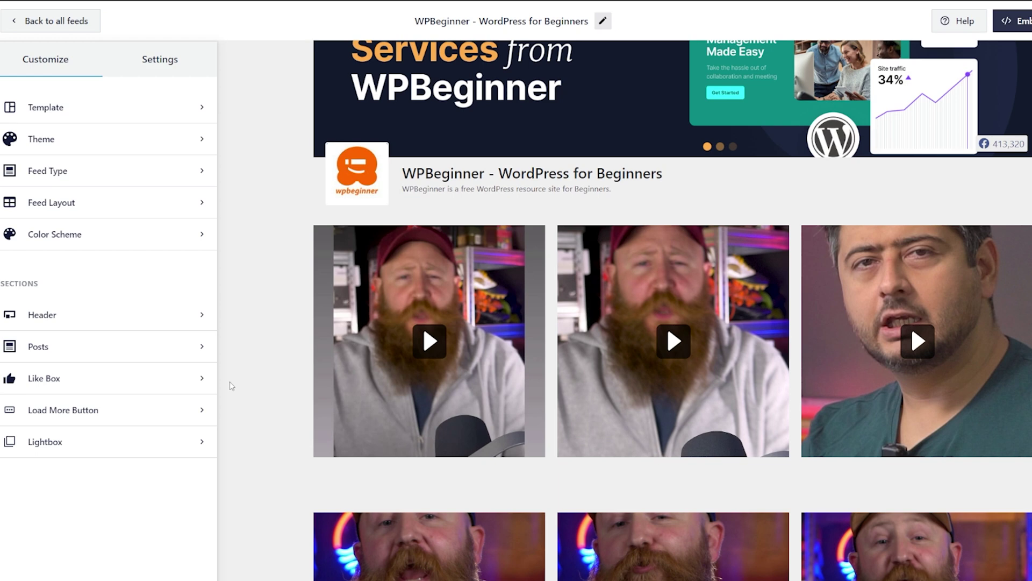
scroll(756, 429, "down", 1)
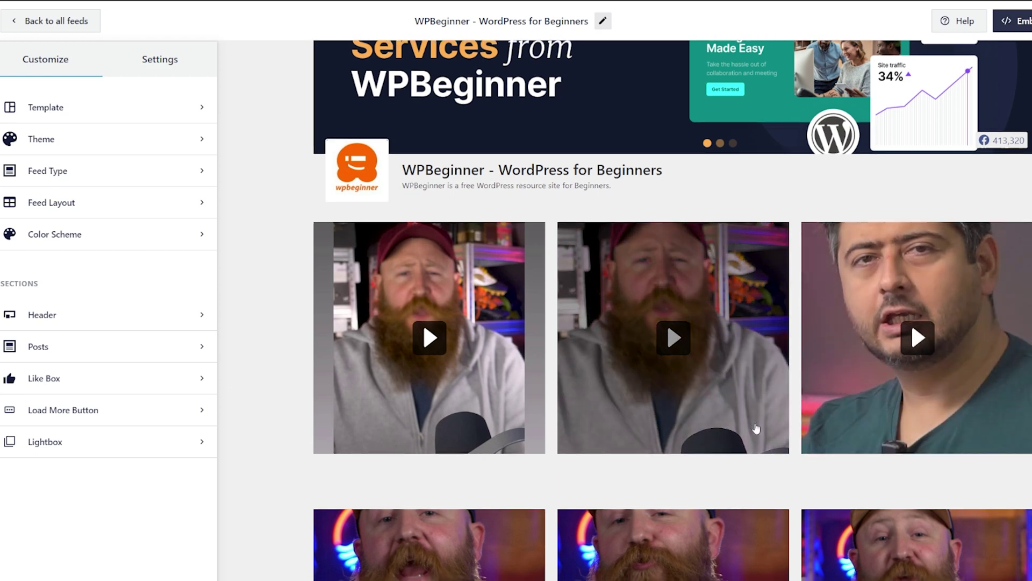
scroll(756, 428, "down", 4)
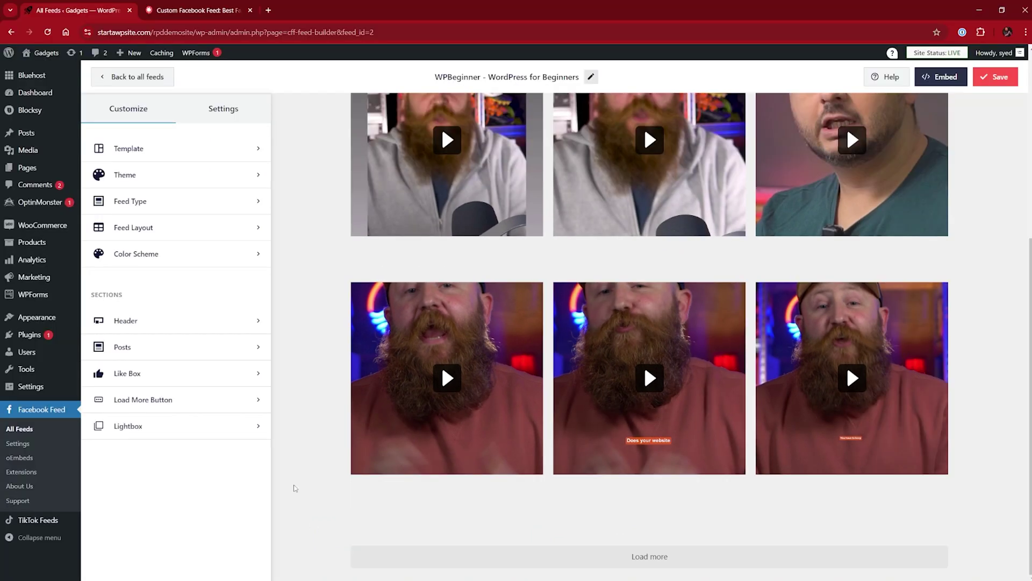
scroll(247, 520, "up", 5)
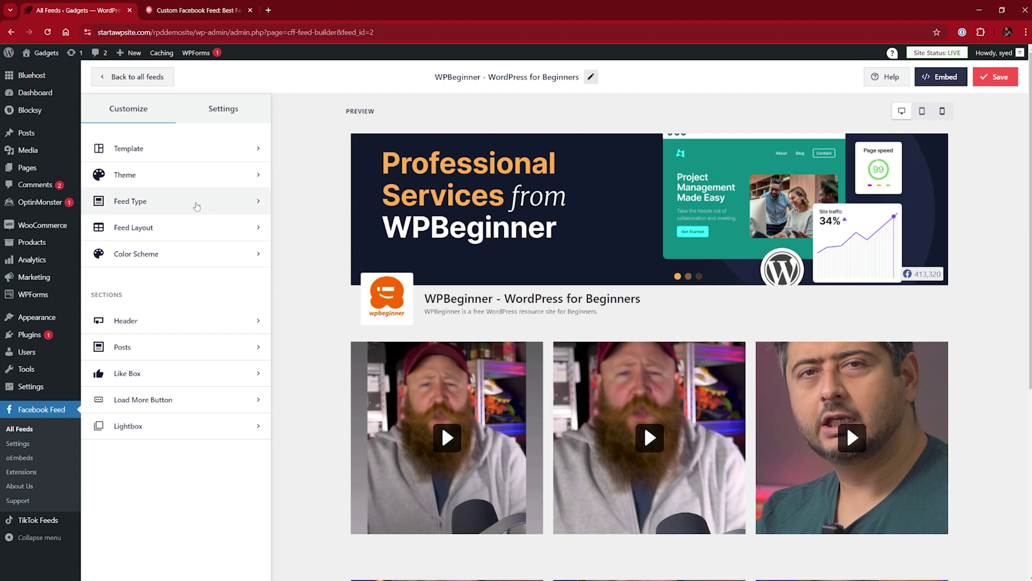
left_click(188, 177)
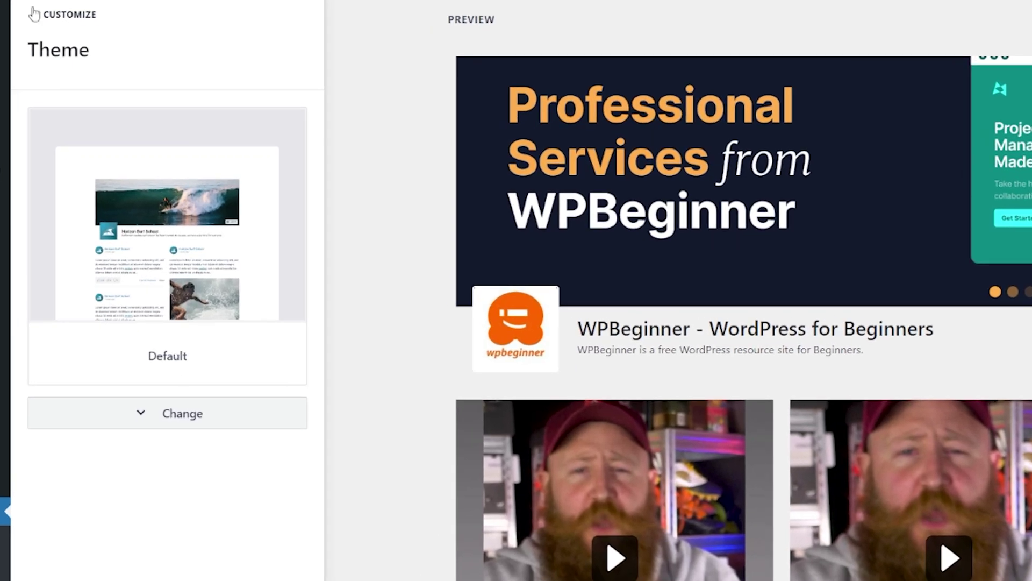
left_click(42, 16)
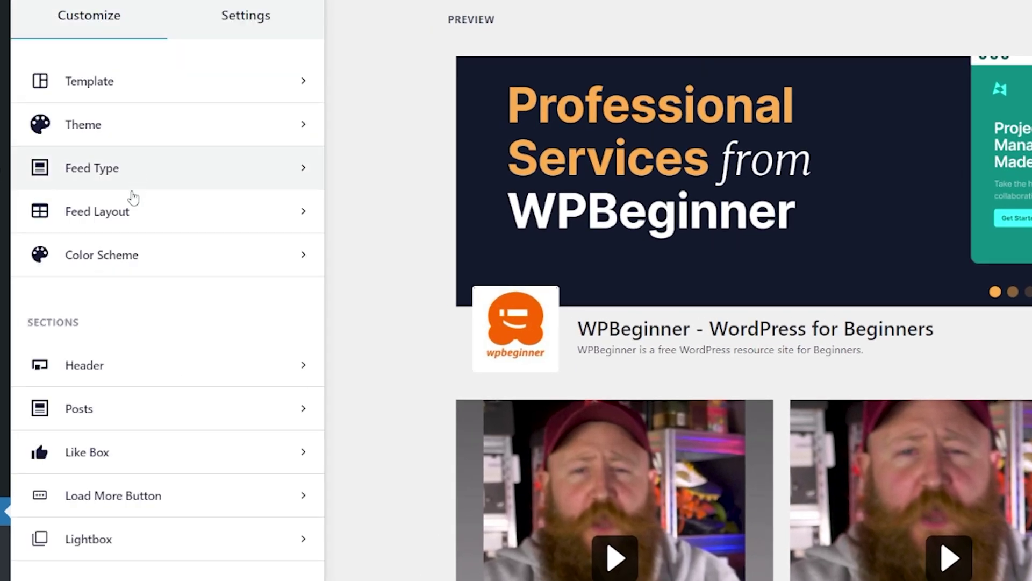
left_click(125, 258)
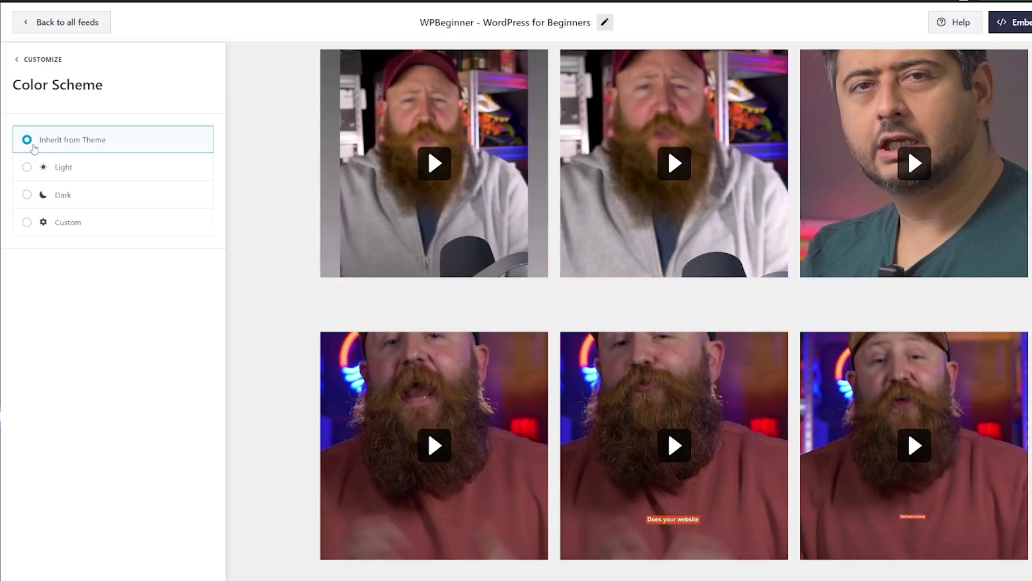
left_click(31, 197)
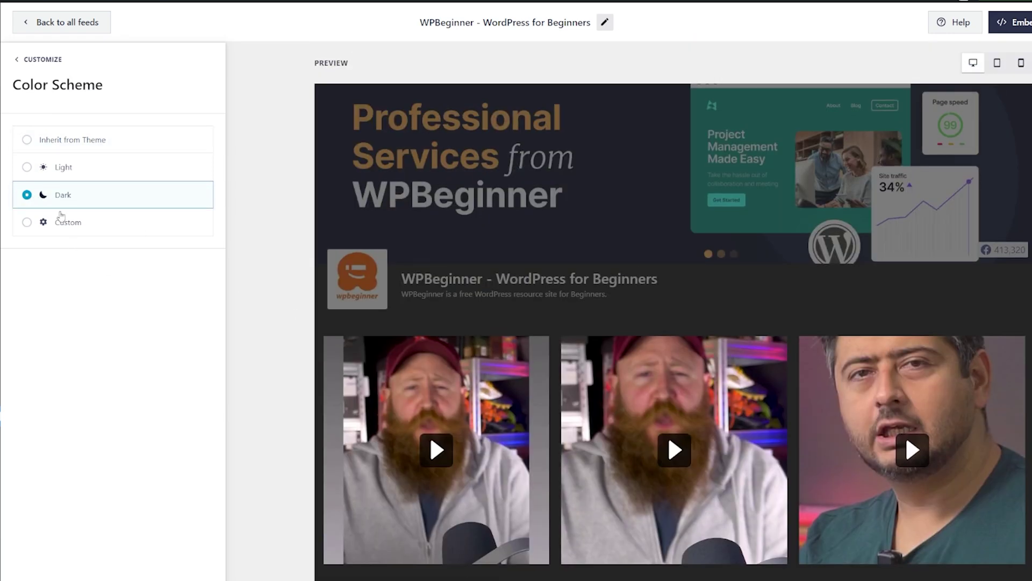
left_click(59, 167)
left_click(63, 227)
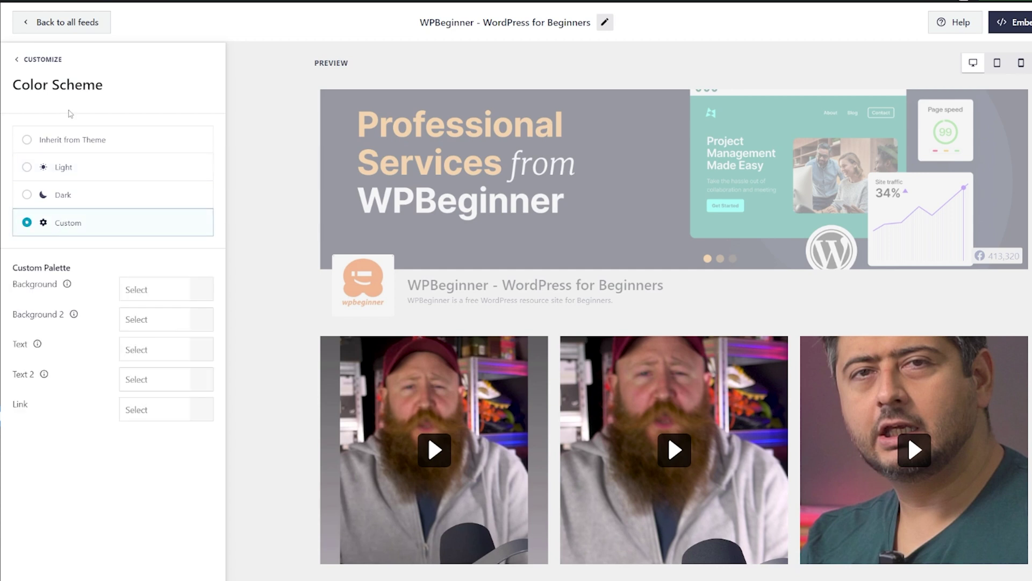
left_click(69, 141)
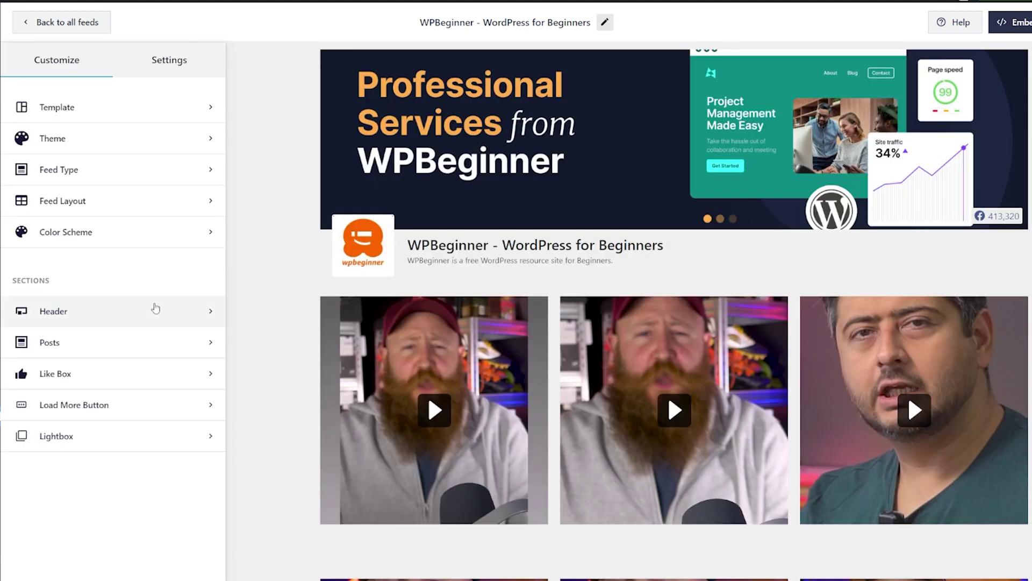
Toggle the feed header off and on, trying Text type before keeping Visual
left_click(141, 307)
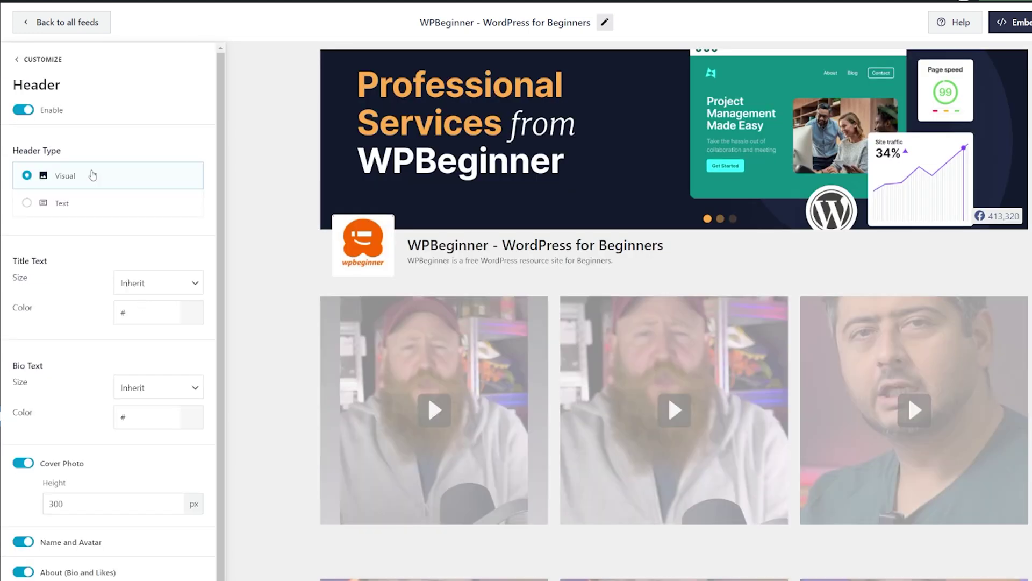
left_click(22, 112)
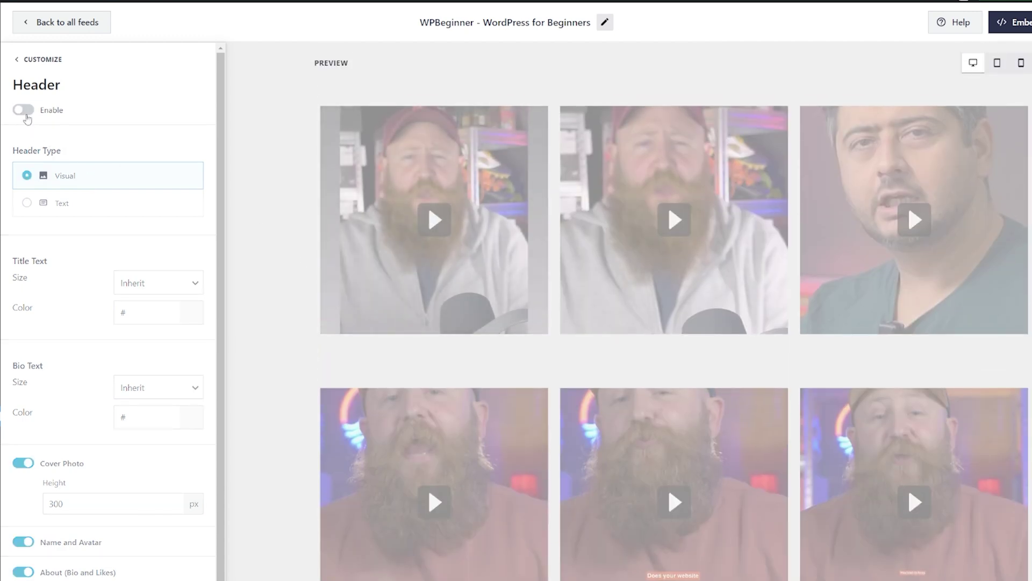
left_click(24, 111)
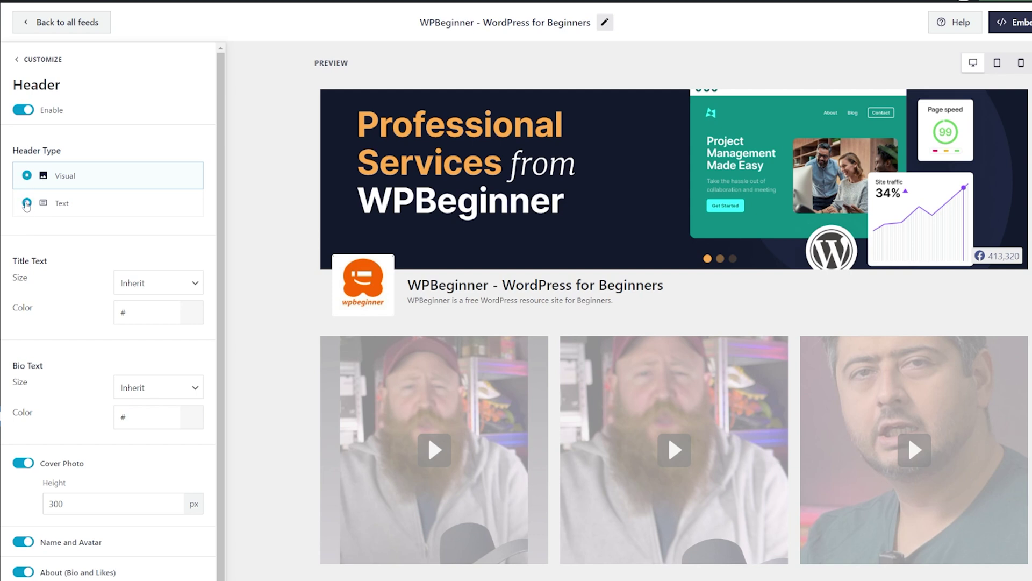
left_click(26, 204)
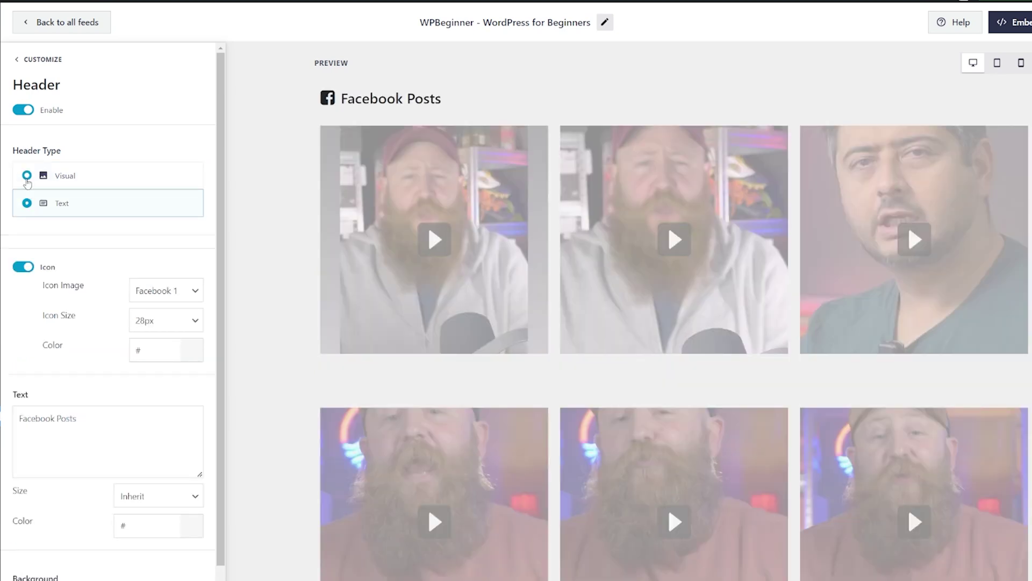
left_click(27, 177)
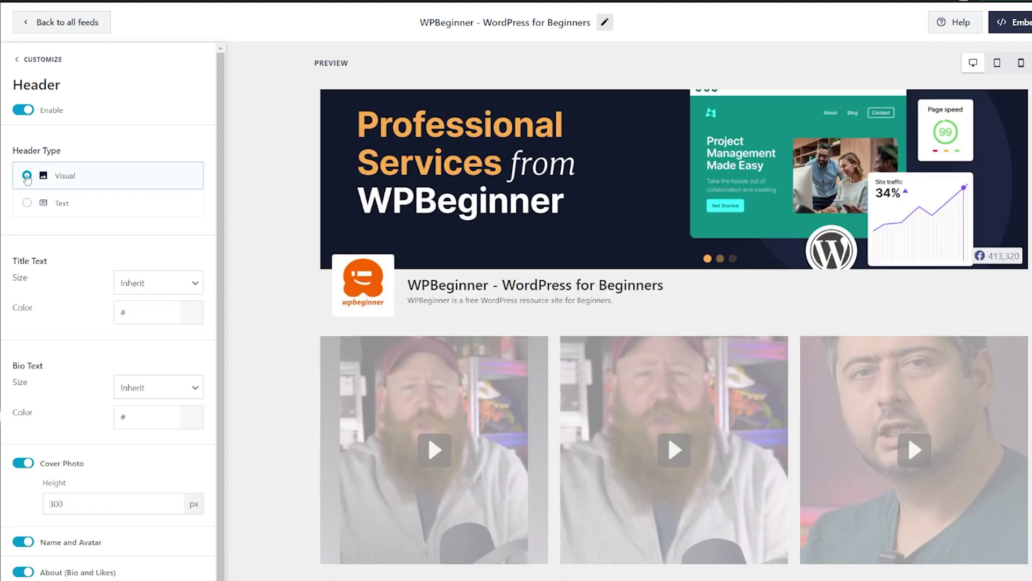
scroll(84, 259, "down", 1)
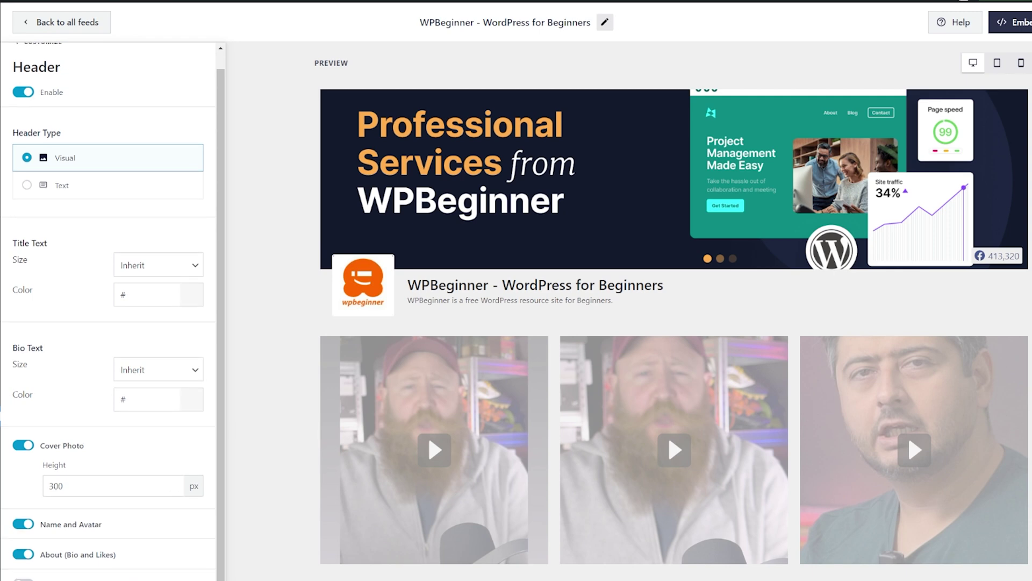
Enable the feed's Like Box, left at Large size positioned at the bottom
scroll(68, 424, "up", 1)
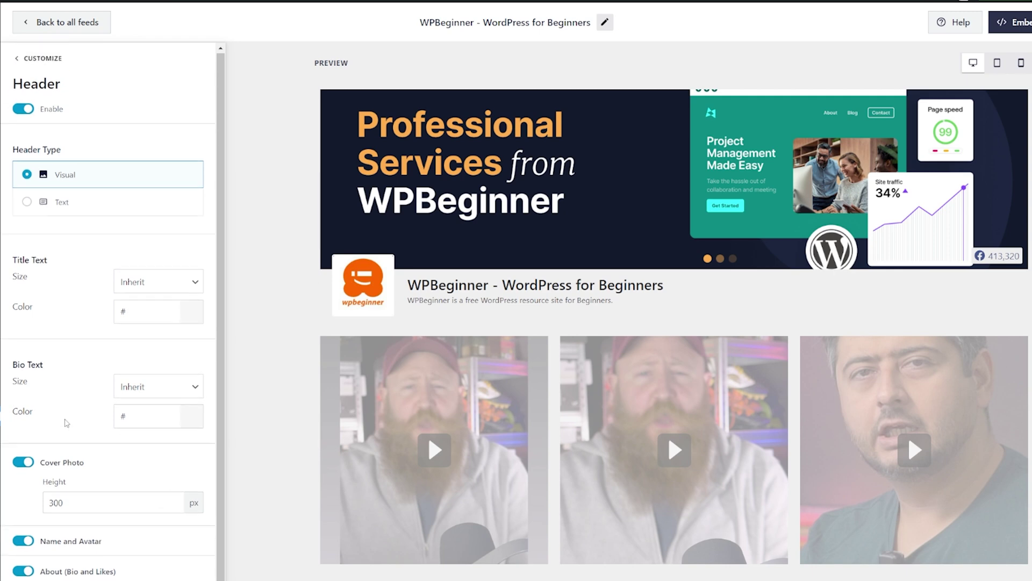
left_click(23, 59)
left_click(124, 383)
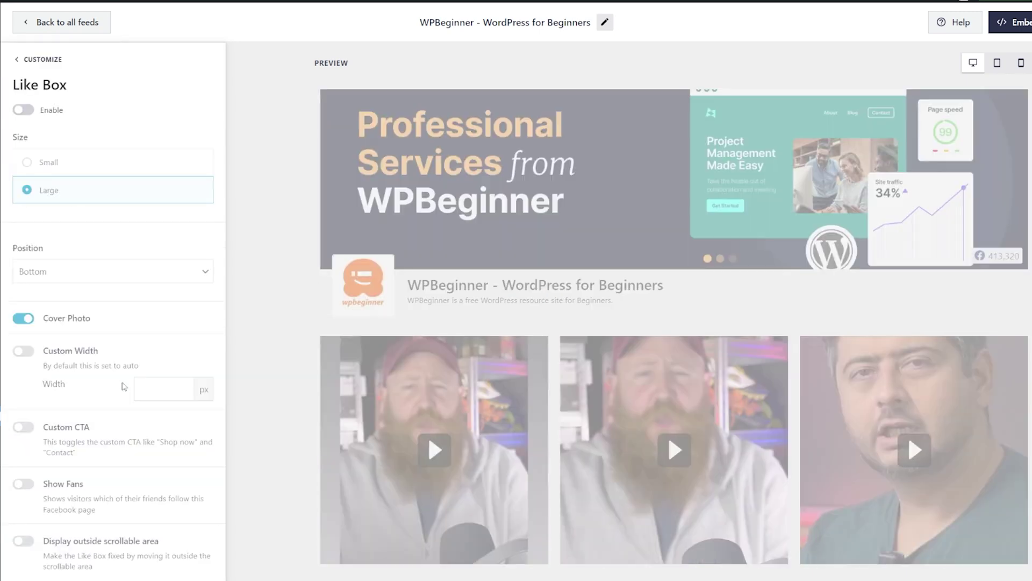
left_click(25, 113)
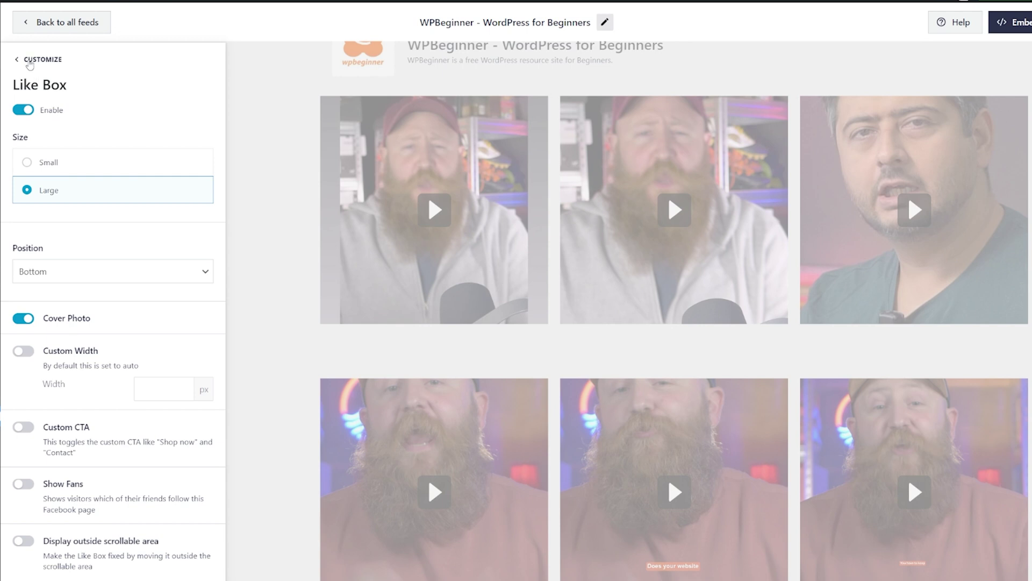
left_click(30, 61)
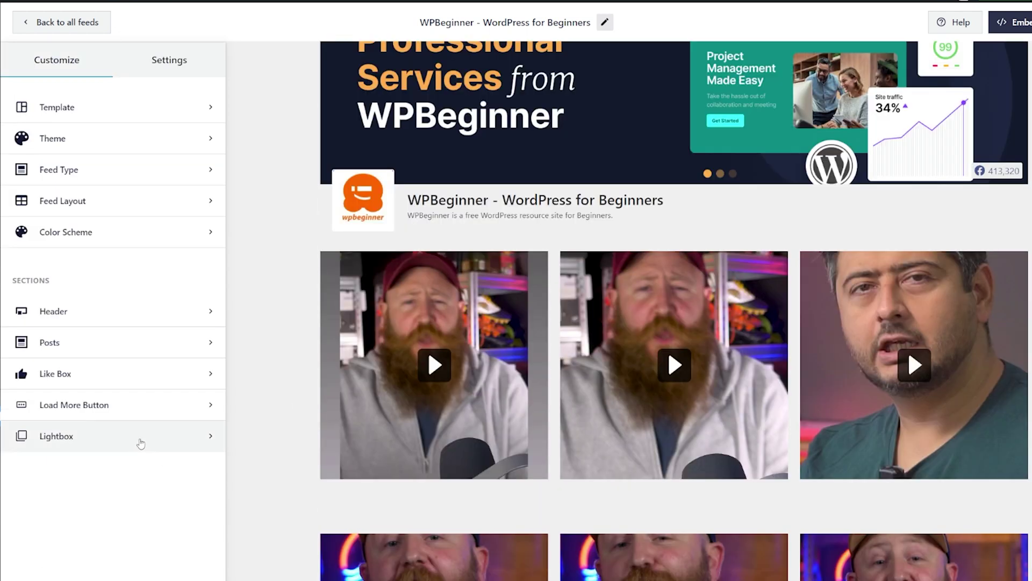
Review the Lightbox settings, confirming Lightbox and Show Comments are on
left_click(140, 437)
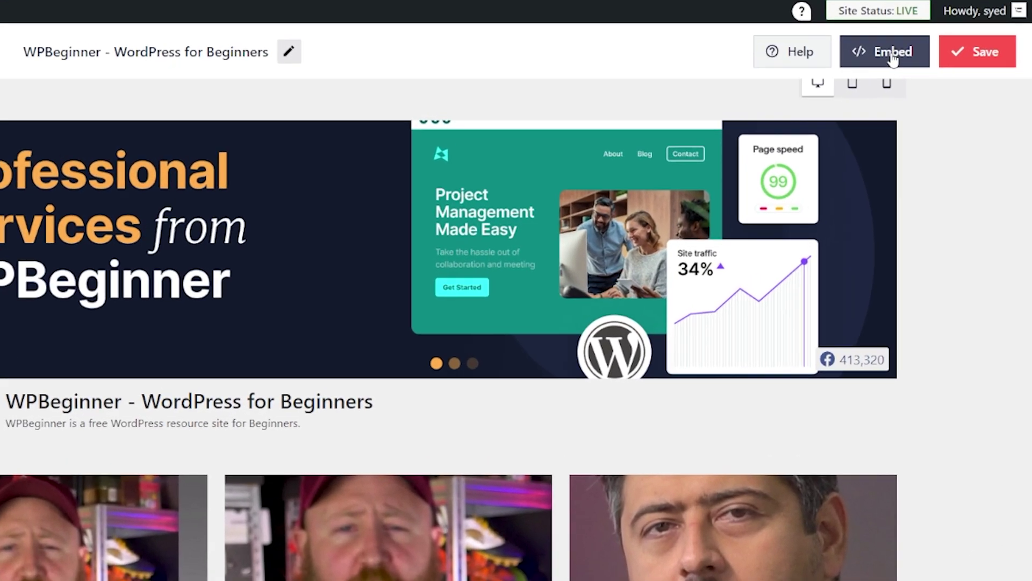
Embed the feed with Add to a Page, choosing the Facebook Videos page from the list
left_click(916, 65)
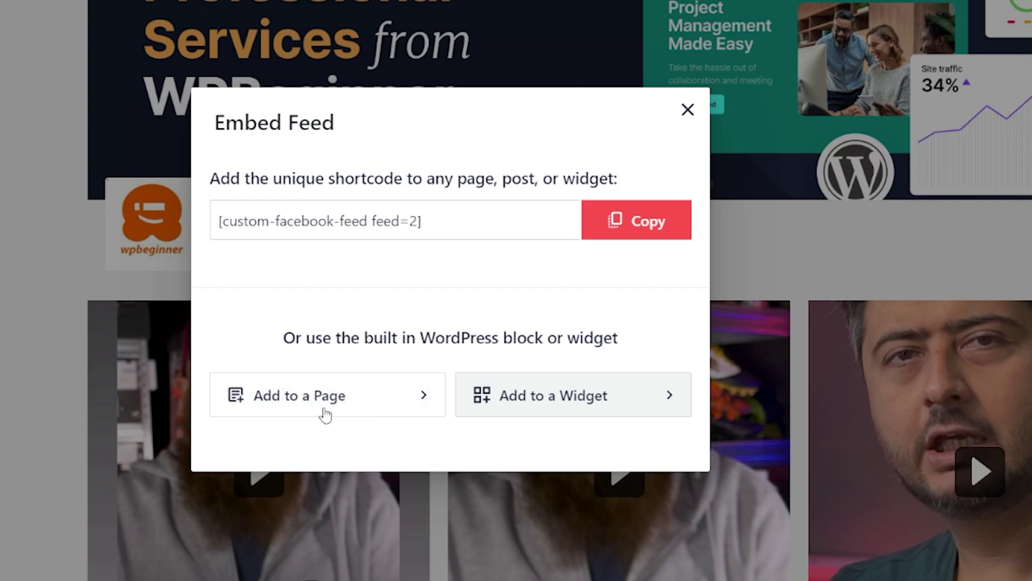
left_click(326, 412)
left_click(325, 409)
left_click(350, 359)
left_click(340, 383)
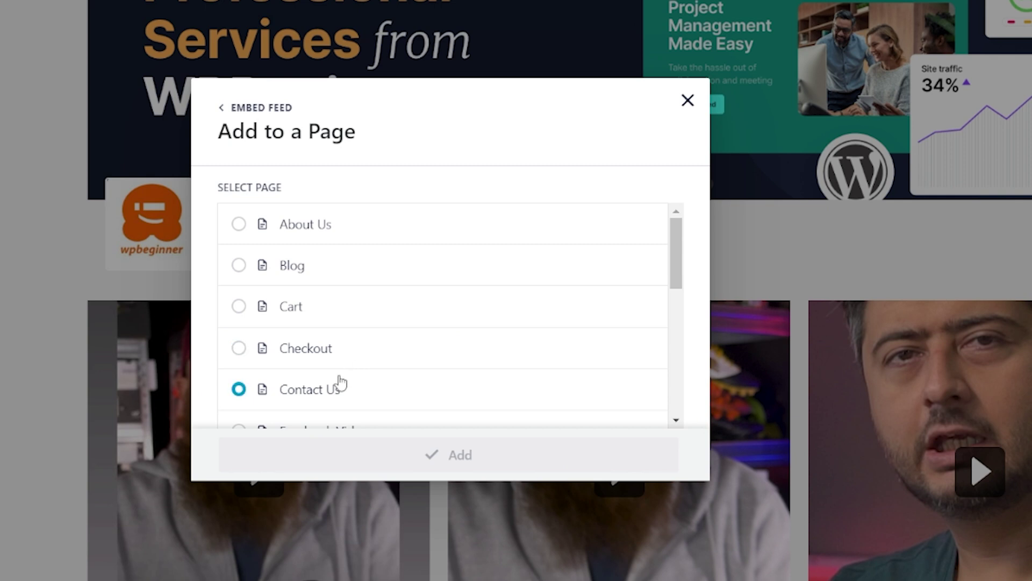
scroll(340, 383, "down", 3)
left_click(326, 290)
left_click(322, 258)
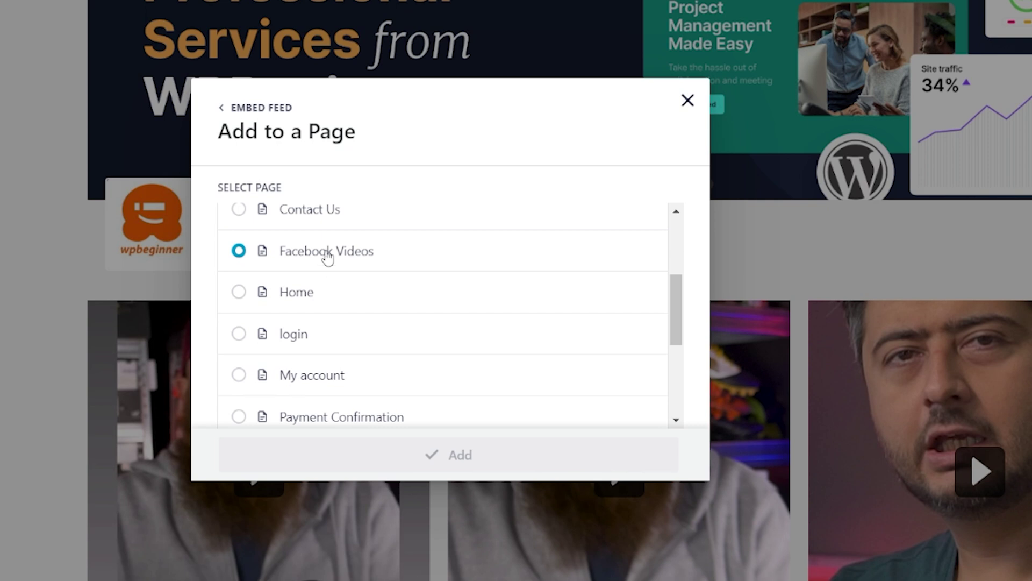
left_click(328, 257)
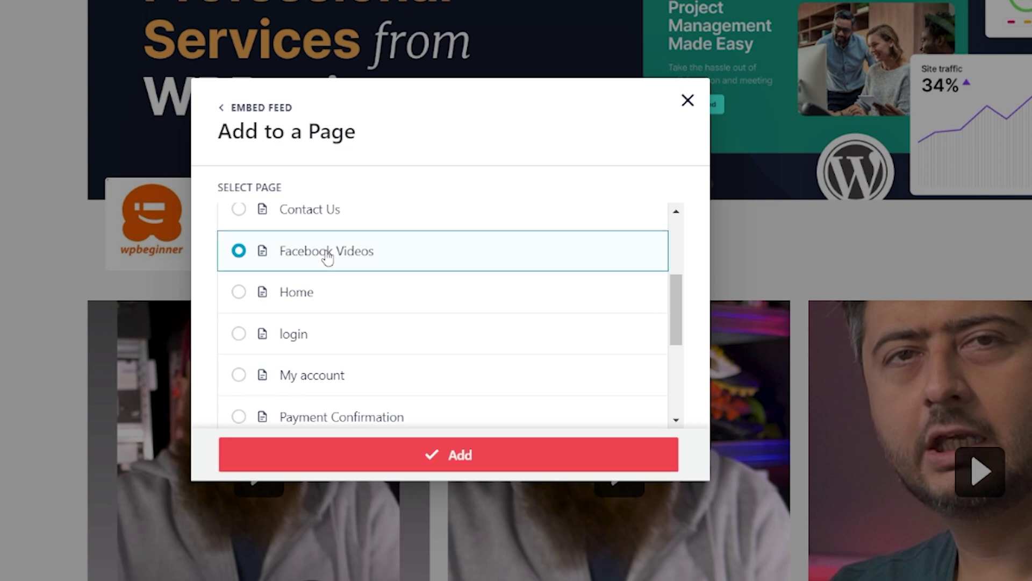
left_click(458, 457)
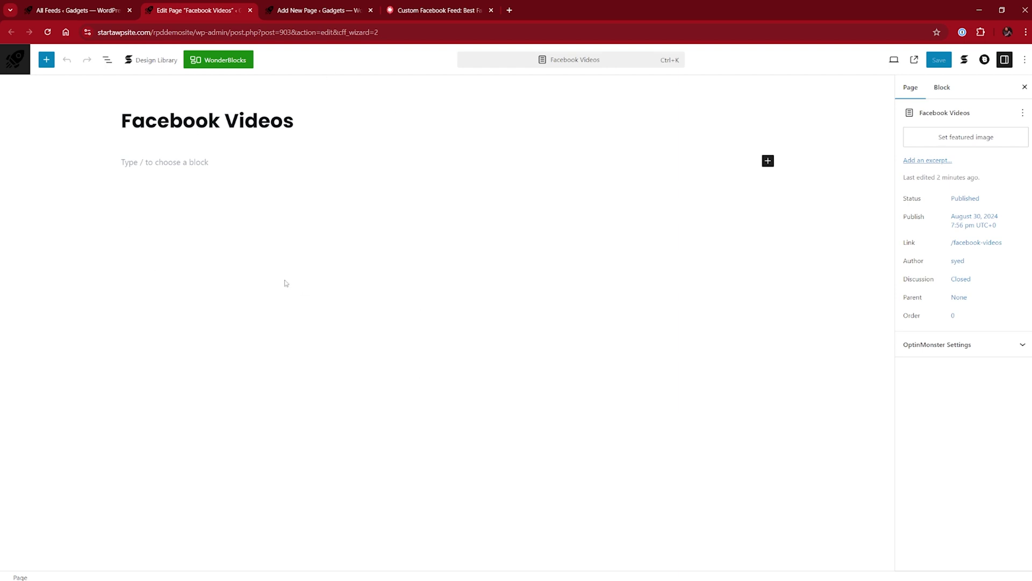
Insert a Facebook Feed block into the page body by searching 'face' in the inserter
left_click(167, 163)
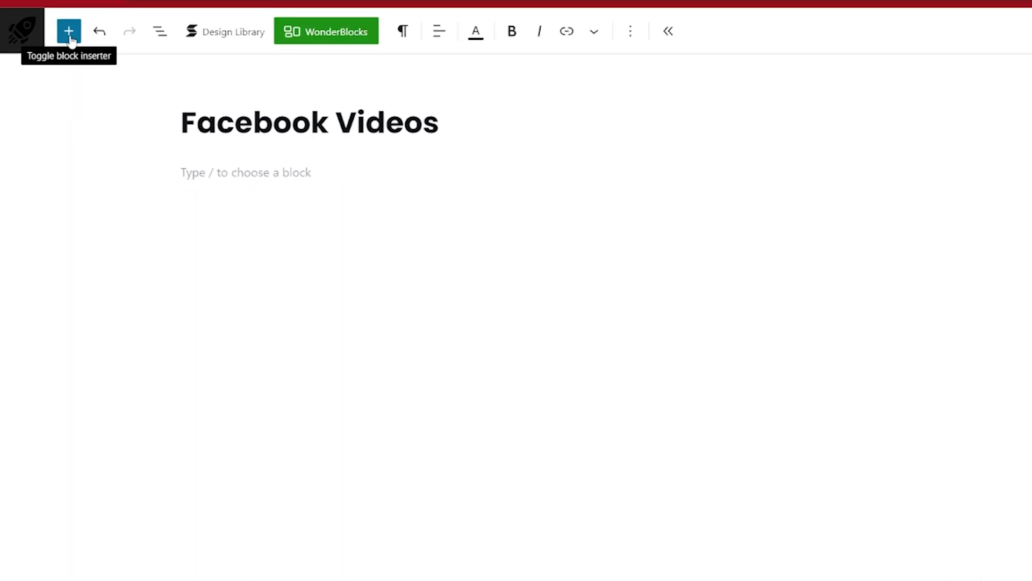
left_click(70, 35)
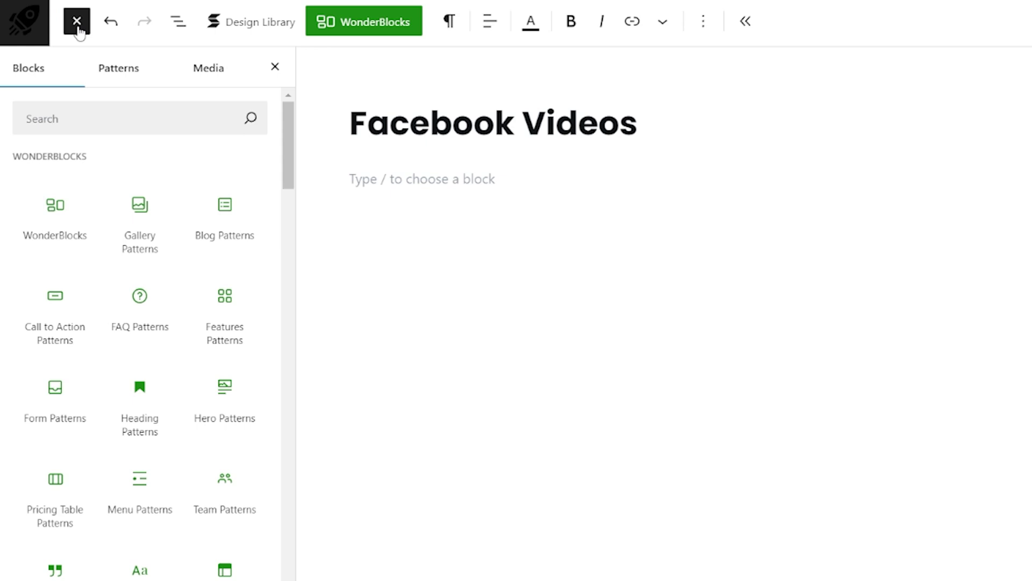
left_click(111, 126)
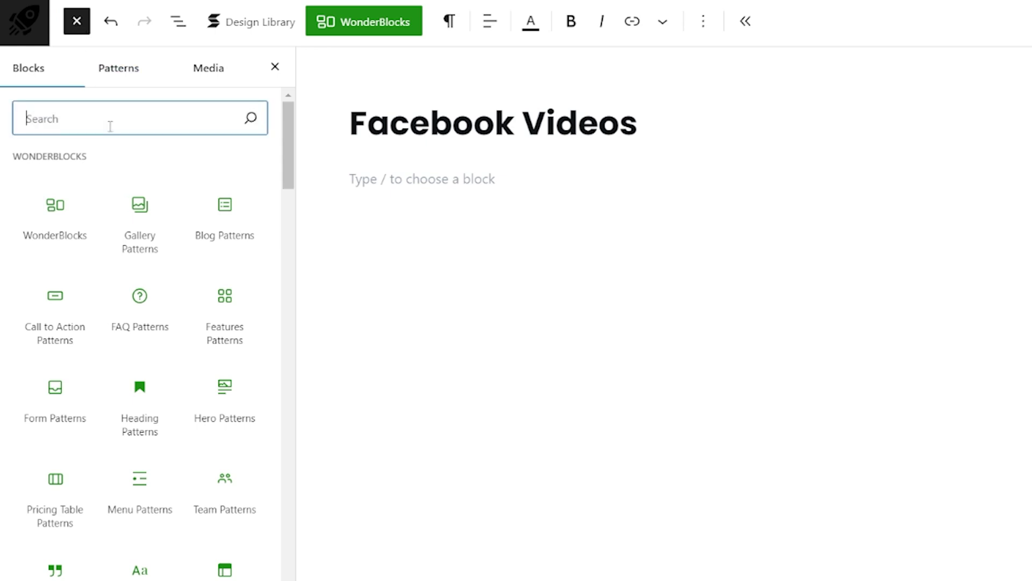
type("face")
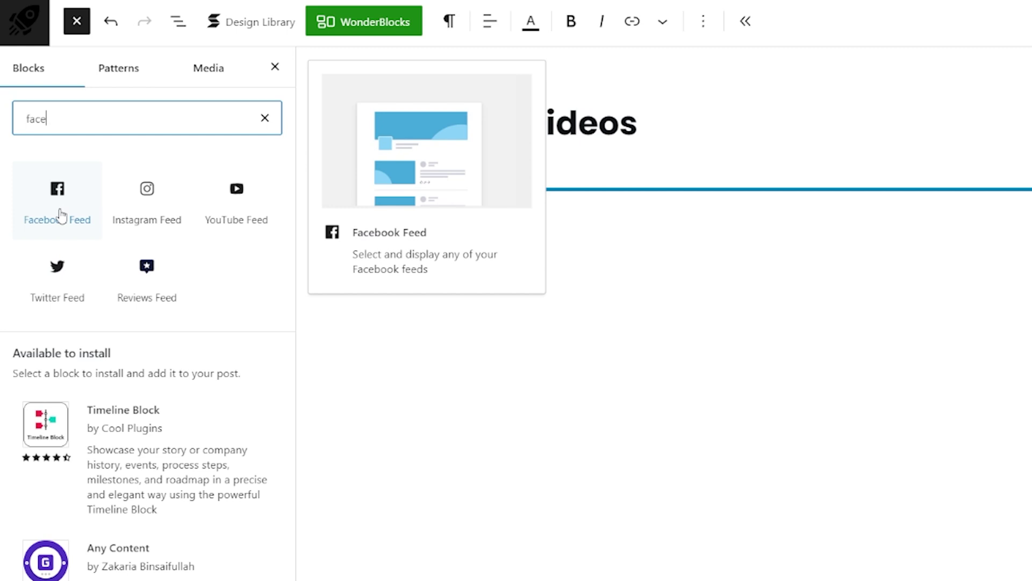
left_click(59, 189)
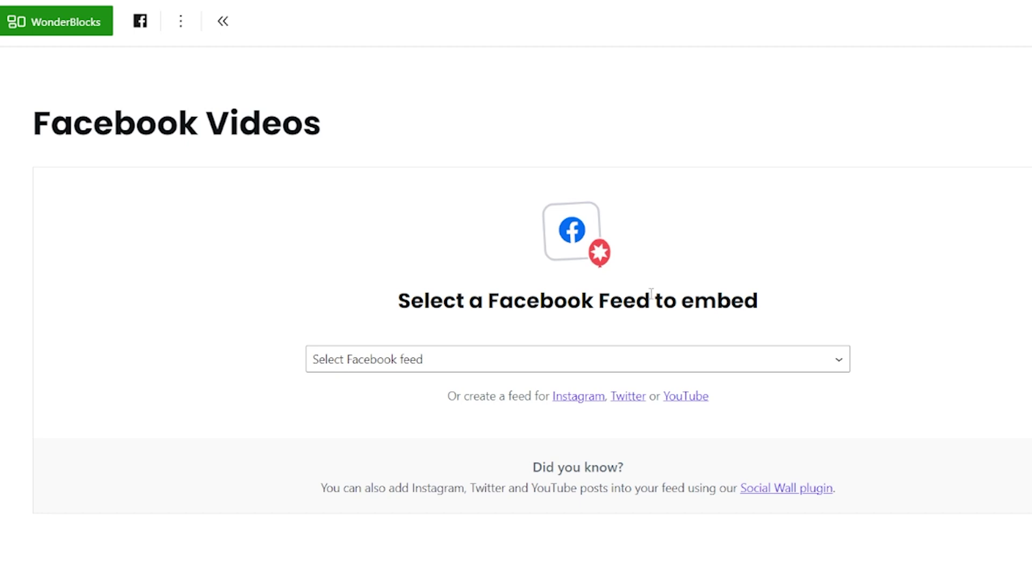
Pick the WPBeginner - WordPress for Beginners feed in the block and scroll its preview
left_click(606, 359)
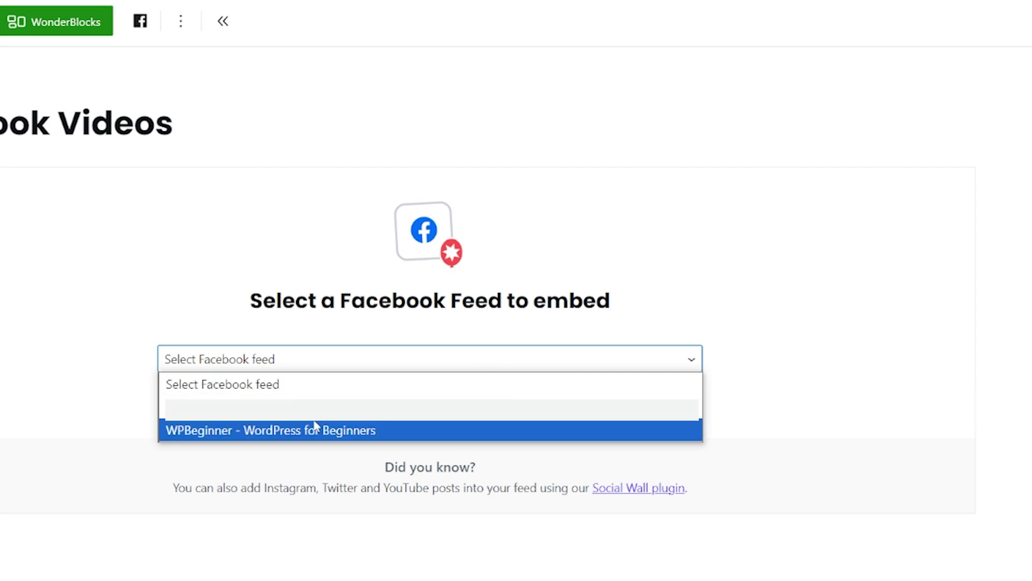
left_click(315, 429)
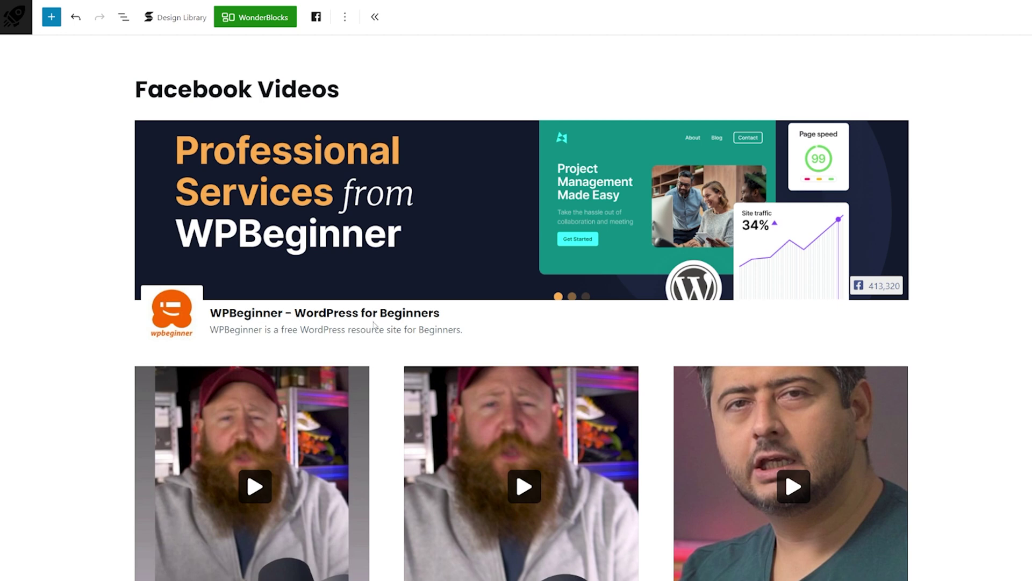
scroll(380, 321, "down", 12)
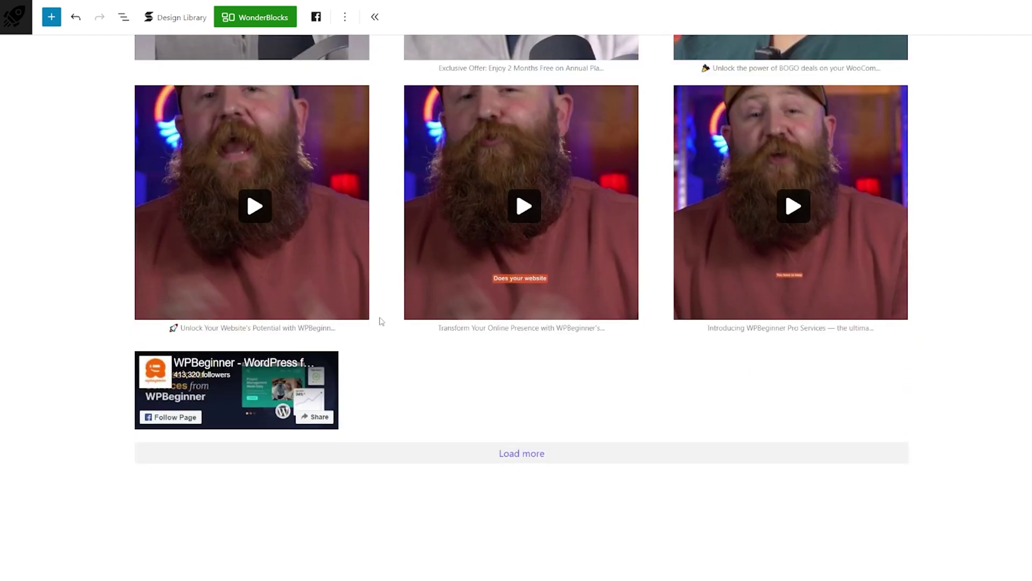
scroll(380, 321, "up", 12)
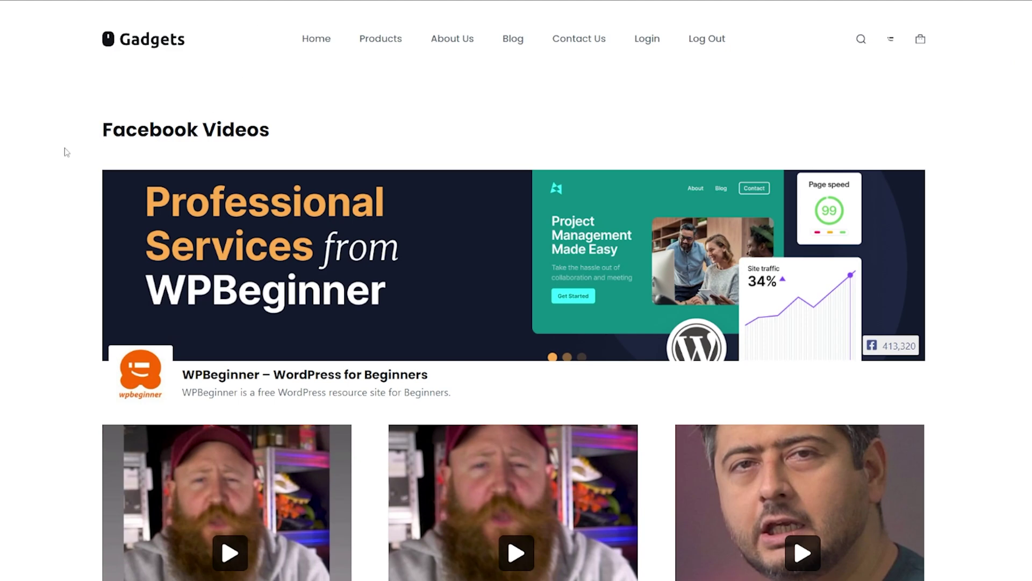
Scroll through the live page's video rows and play the birthday giveaway video in a lightbox
scroll(79, 156, "down", 12)
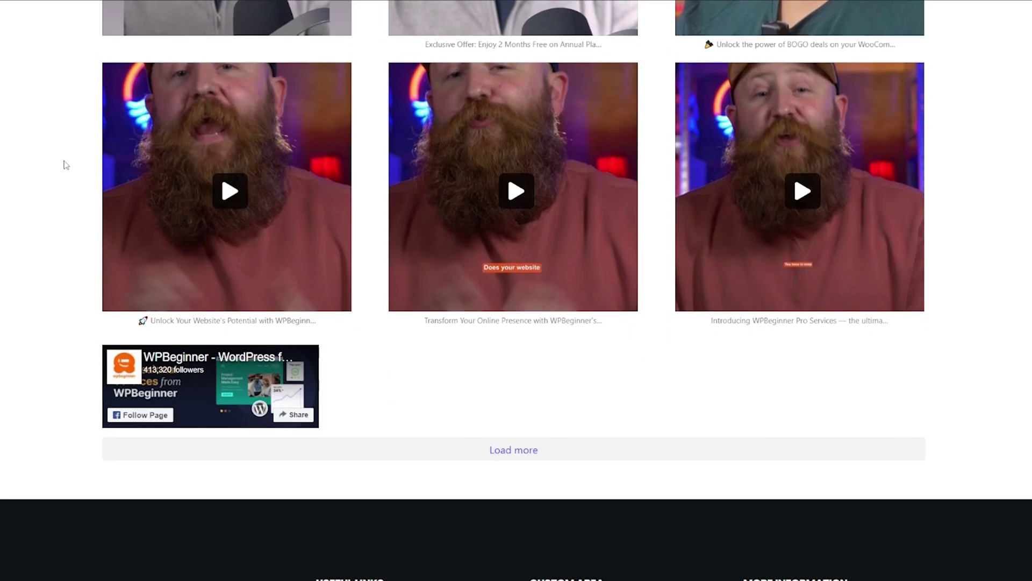
scroll(62, 191, "up", 12)
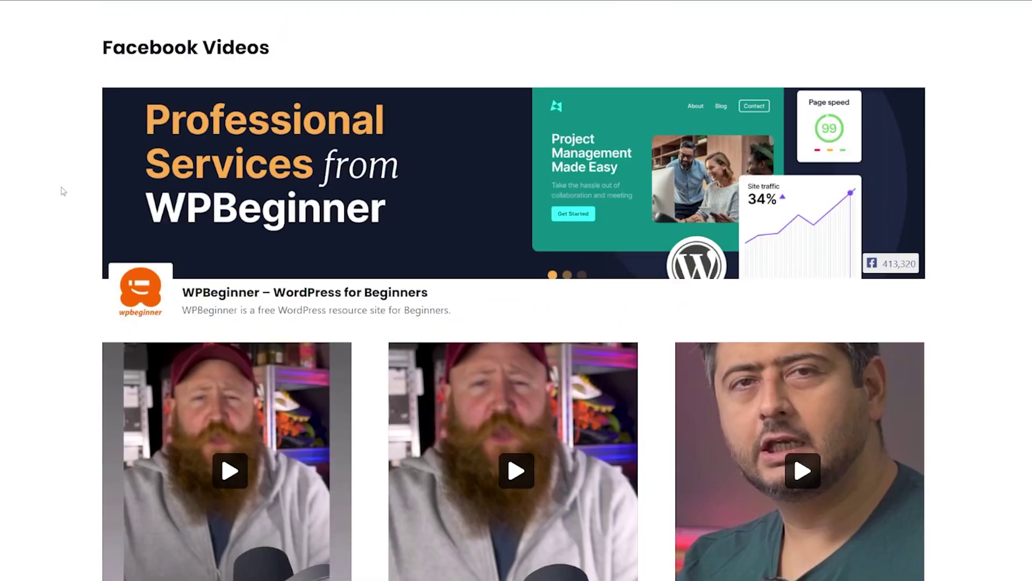
scroll(63, 191, "down", 12)
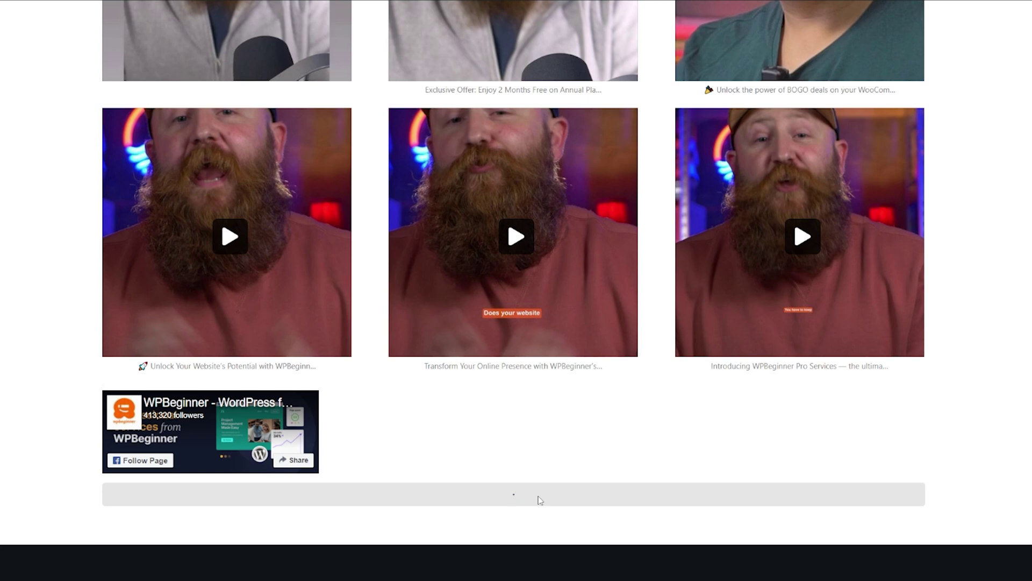
scroll(538, 500, "down", 5)
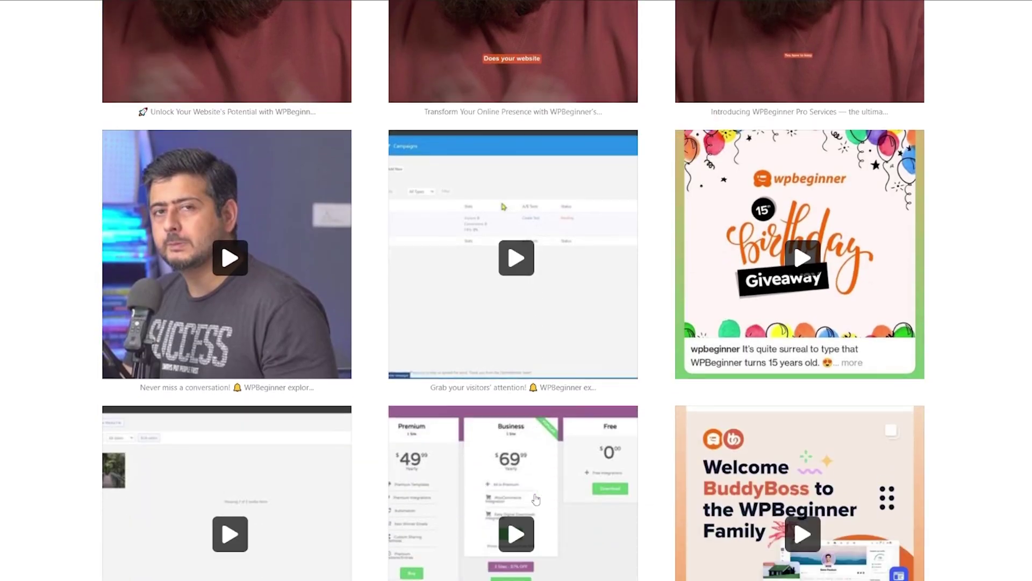
scroll(536, 500, "down", 6)
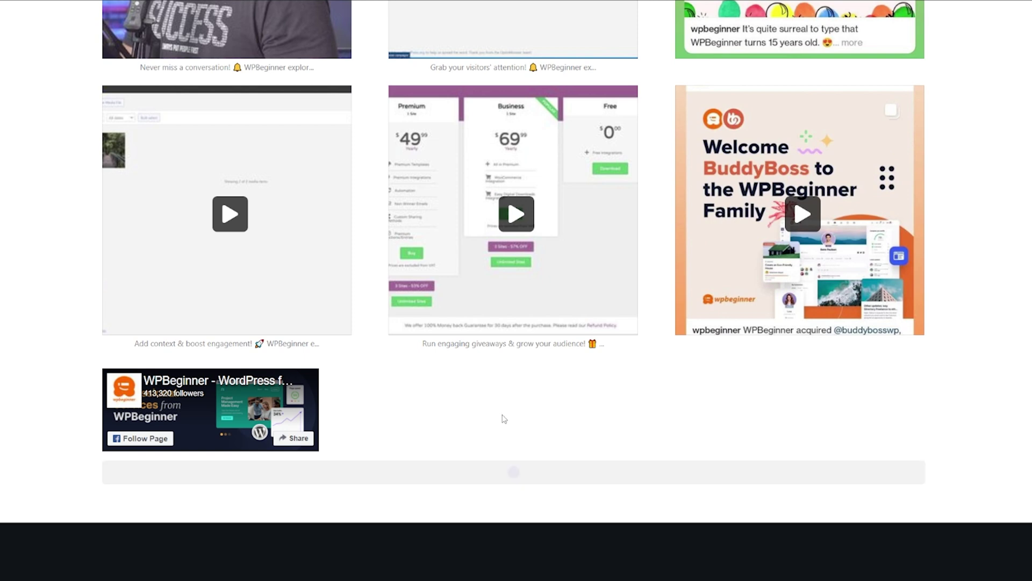
scroll(484, 409, "down", 10)
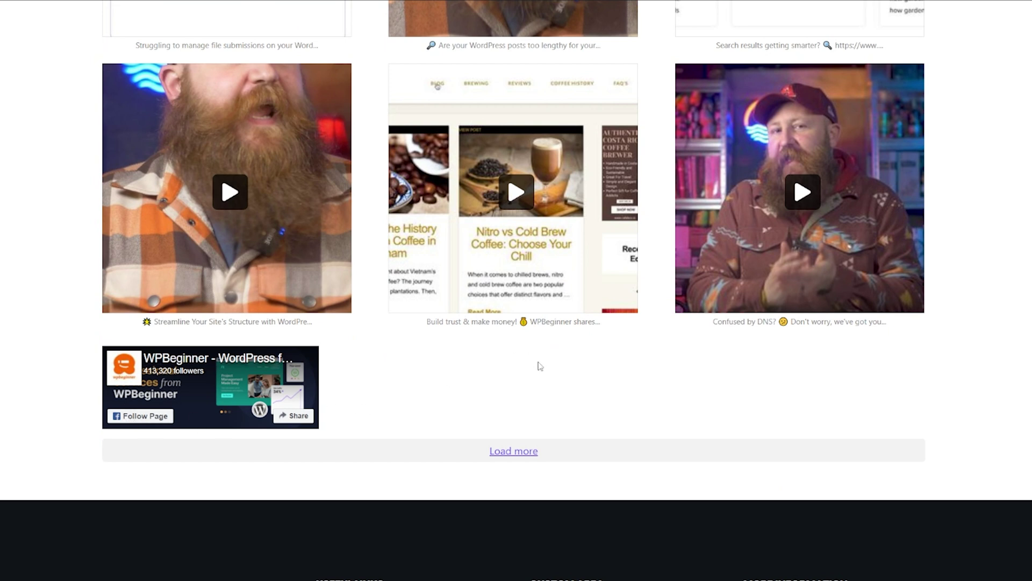
scroll(620, 356, "up", 15)
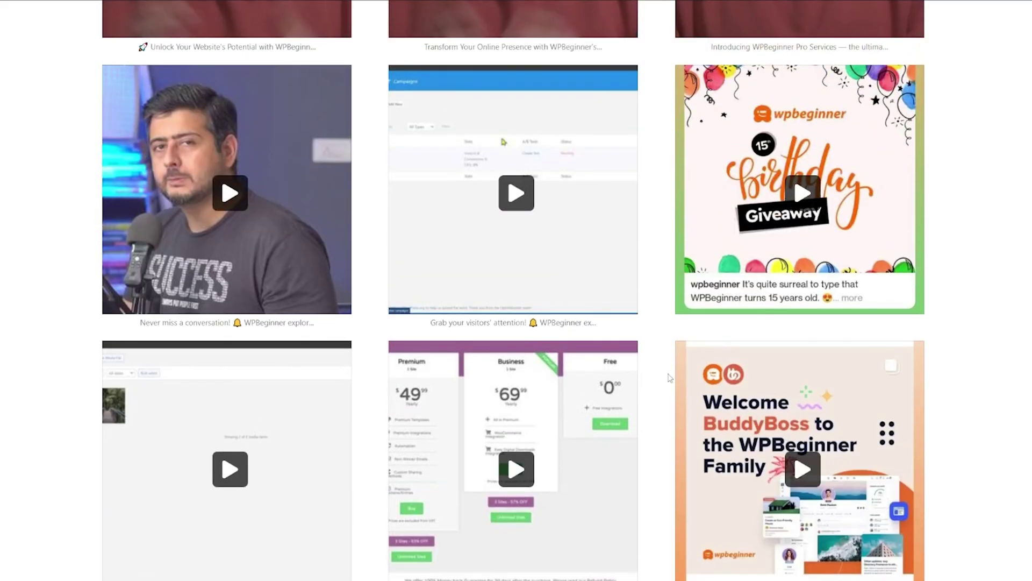
scroll(801, 269, "up", 1)
left_click(802, 254)
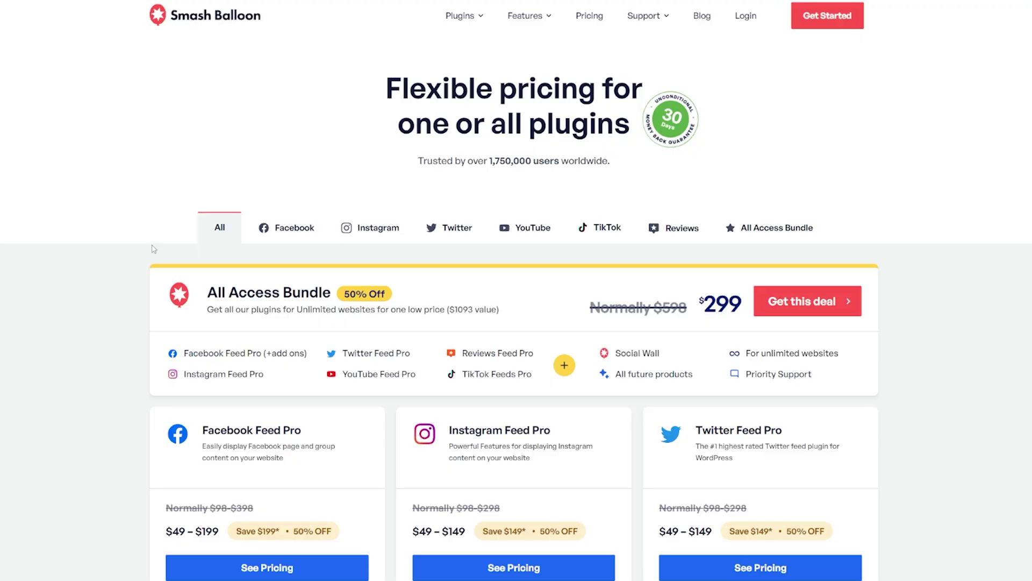
scroll(154, 249, "down", 3)
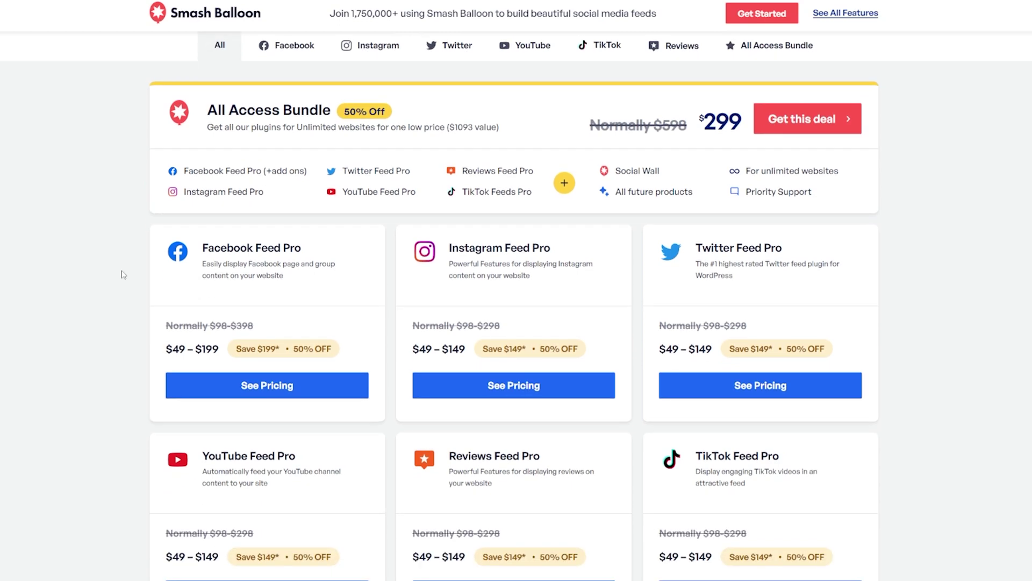